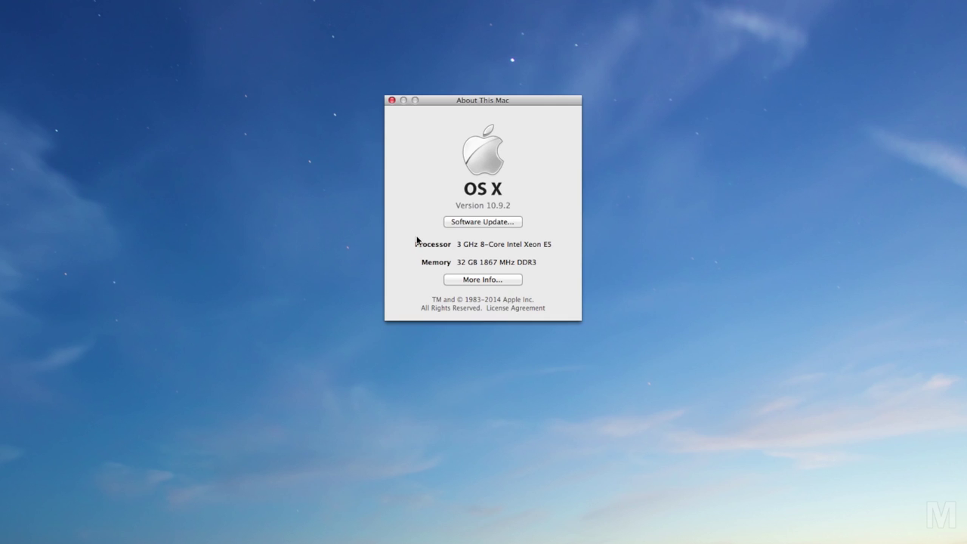
Step: Check the Mac's display, storage and 32 GB memory details, then choose the 2.7GHz 12-core processor
left_click(487, 280)
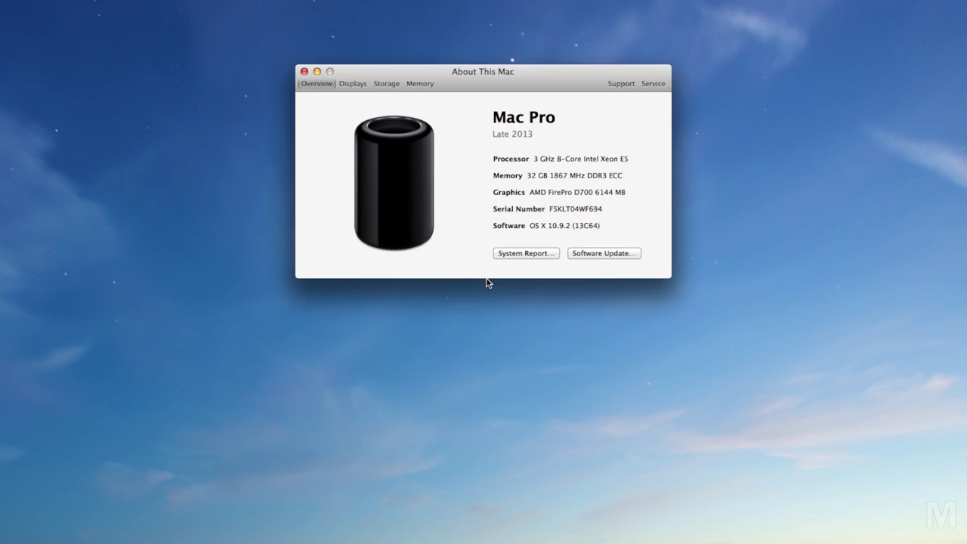
left_click(359, 88)
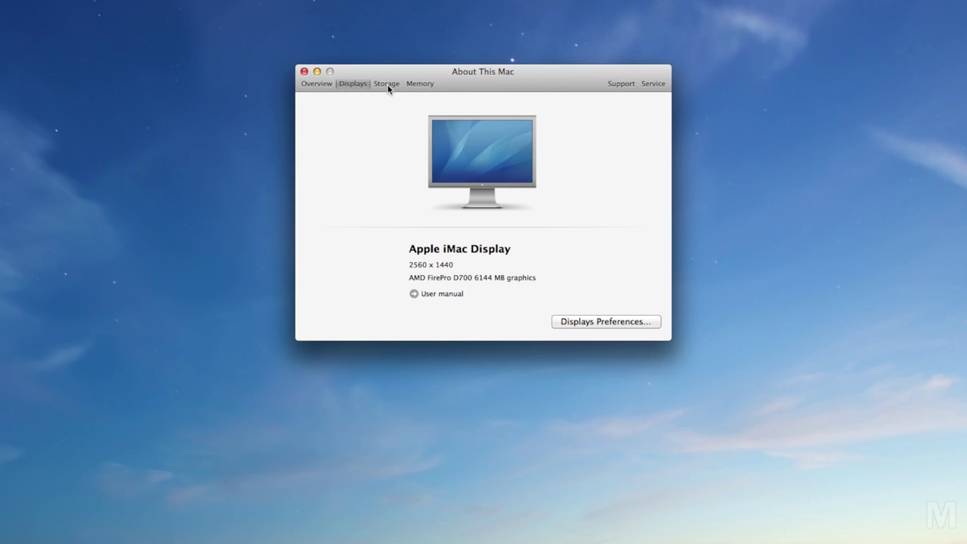
left_click(388, 84)
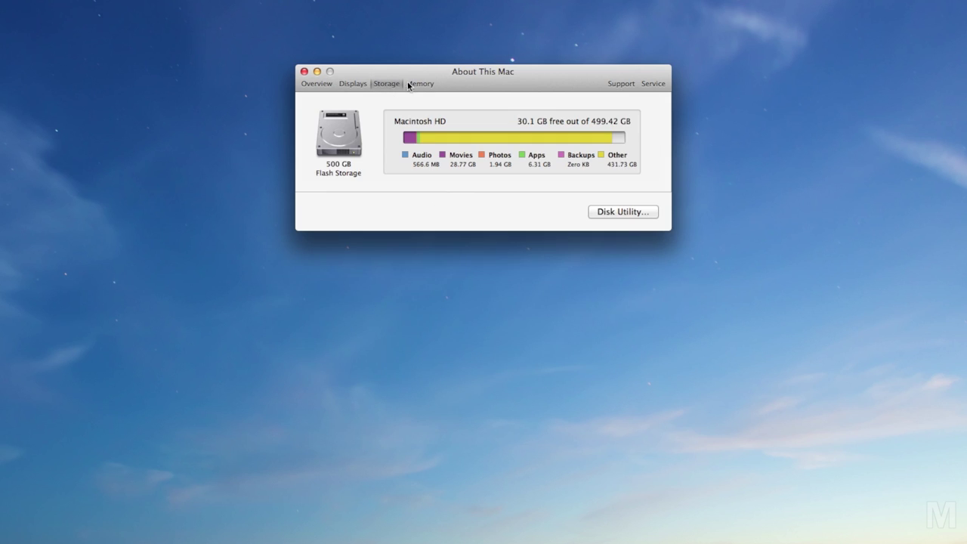
left_click(421, 84)
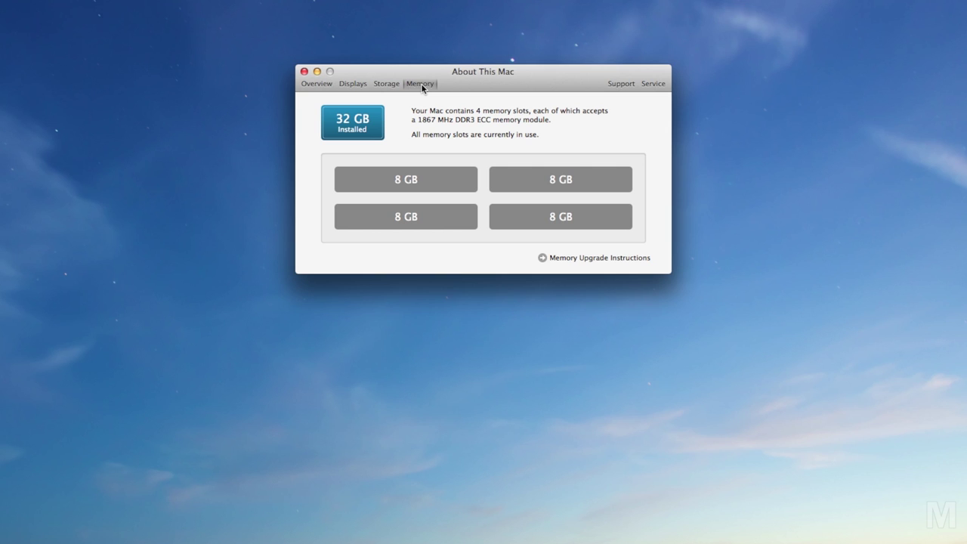
left_click(305, 192)
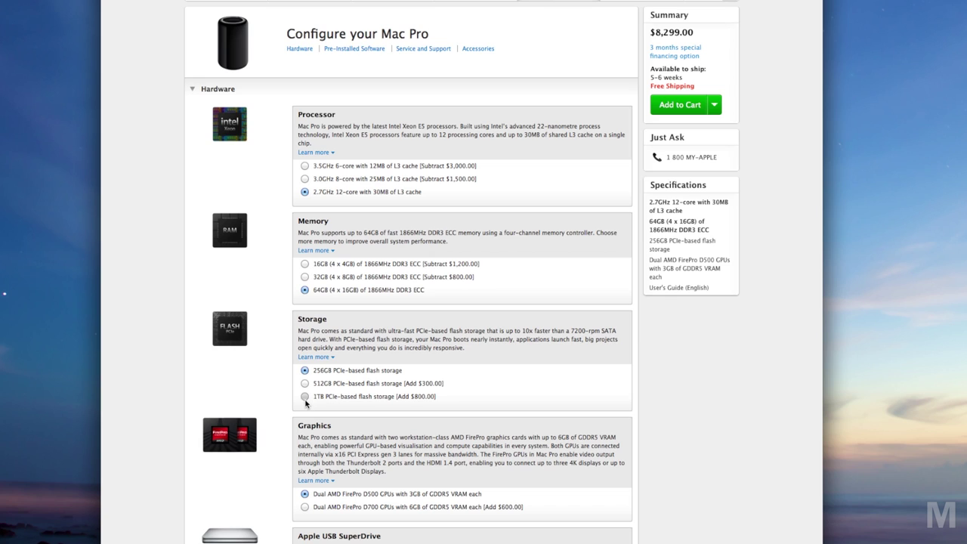
Step: Add D700 graphics and the Sharp 32" 4K monitor to the Mac Pro, totalling $13,548.00
left_click(305, 508)
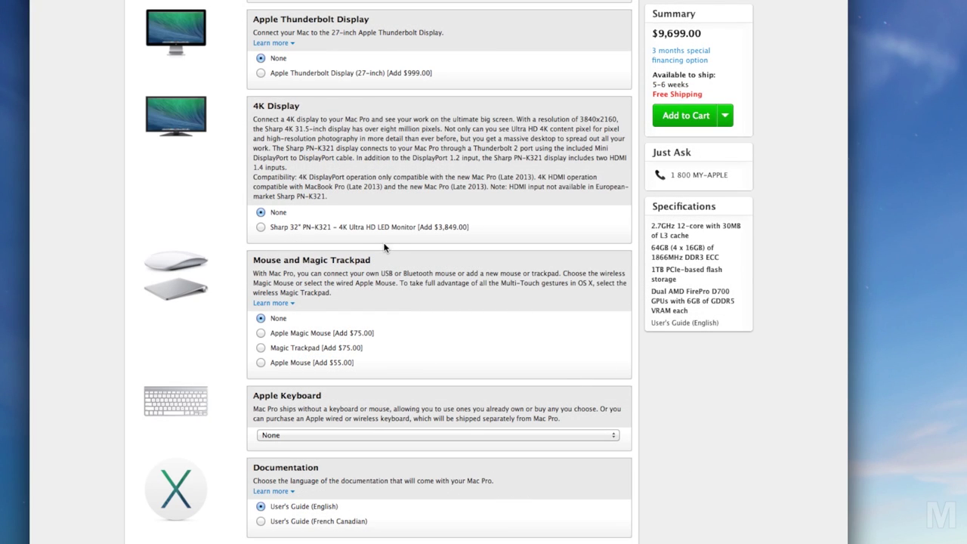
left_click(261, 228)
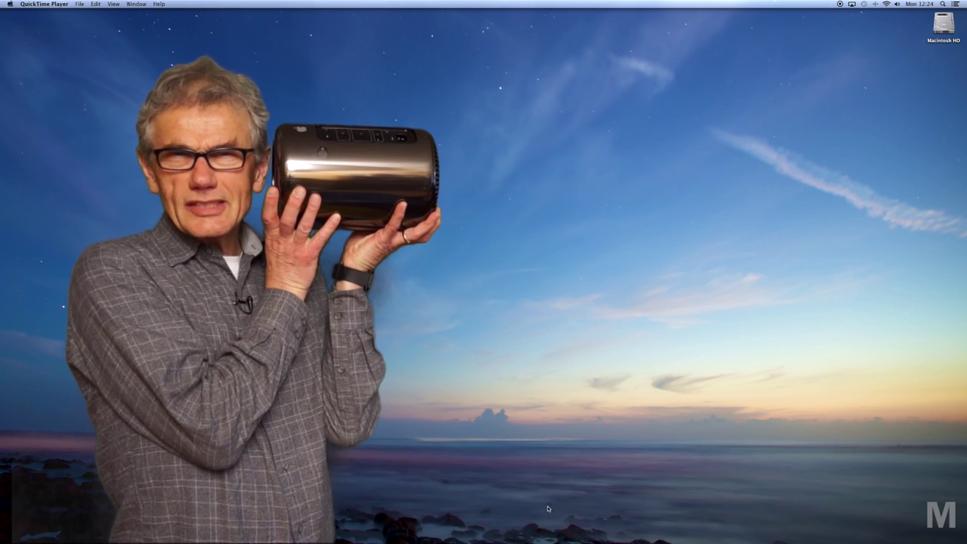
mouse_move(541, 540)
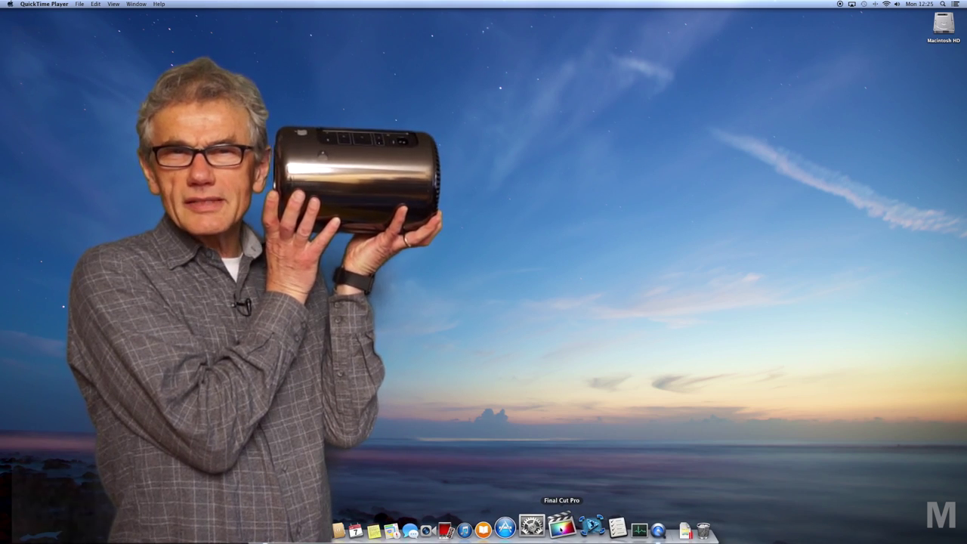
Step: Start Final Cut Pro on the FDR AX1 Review project, zoom the timeline out twice and play it
left_click(562, 526)
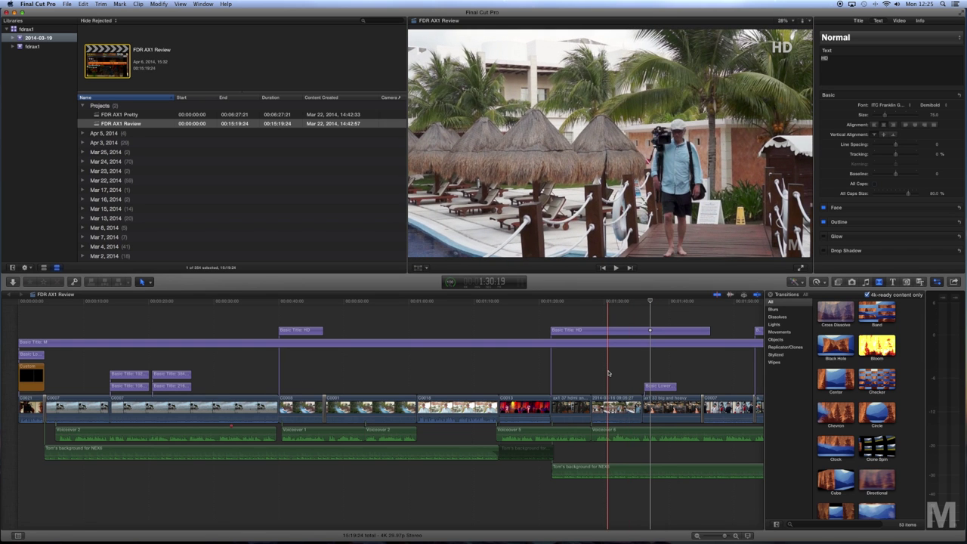
scroll(608, 373, "right", 1)
scroll(608, 373, "left", 1)
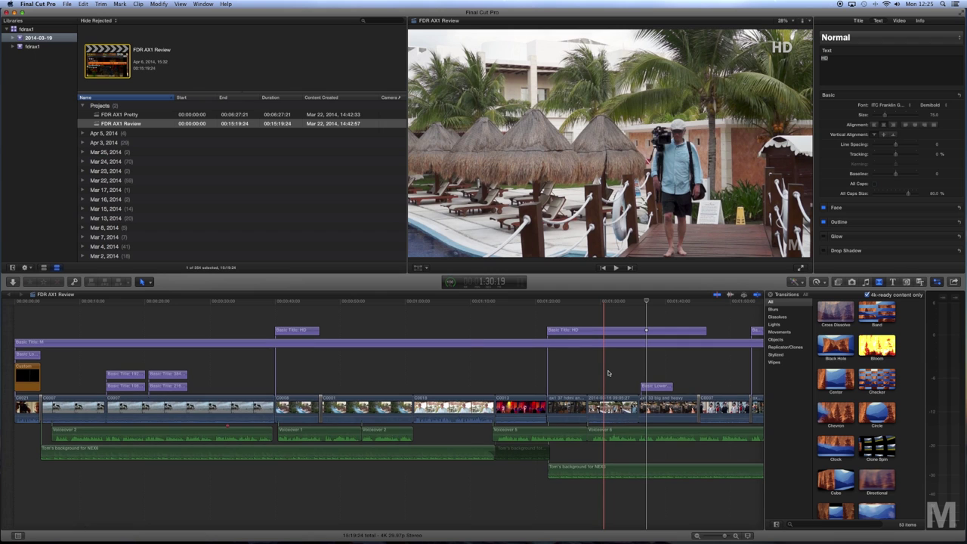
key("super+minus")
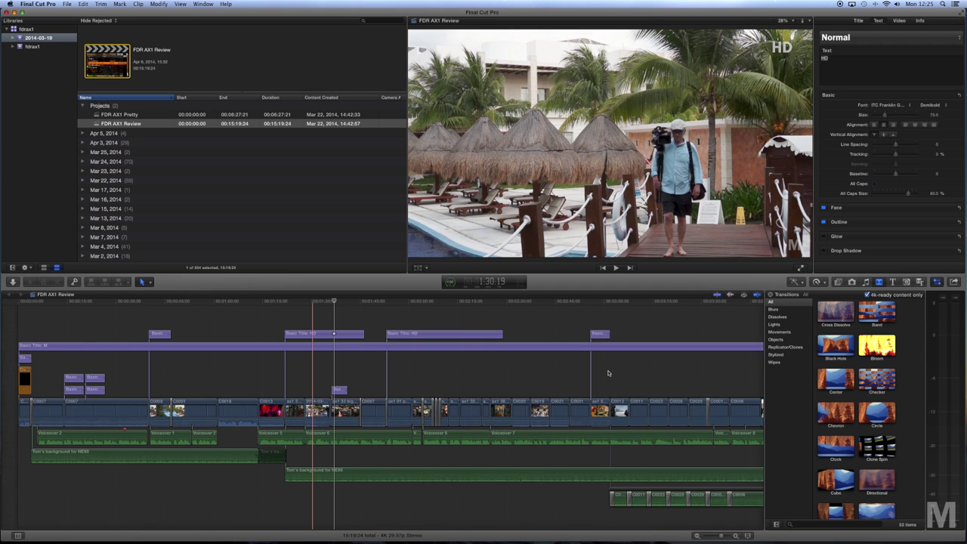
key("super+minus")
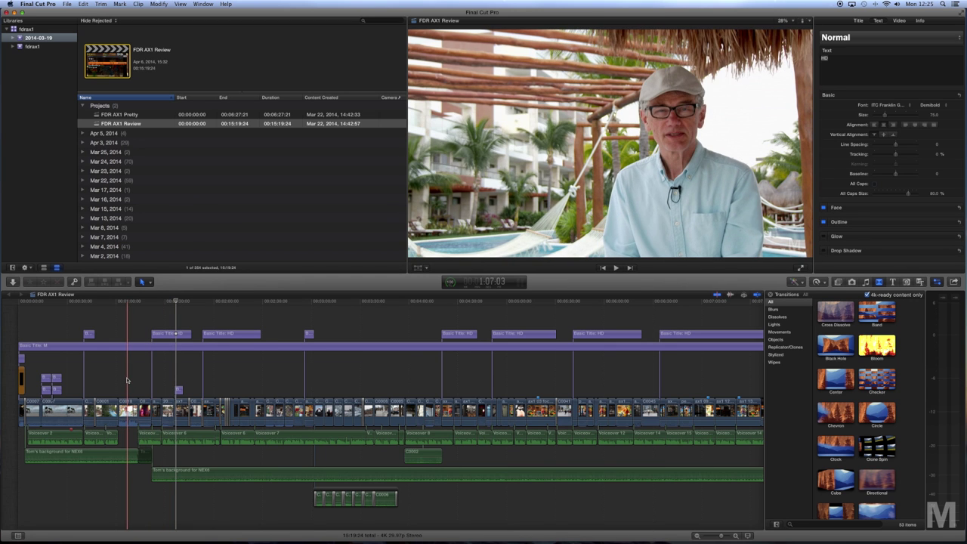
key("space")
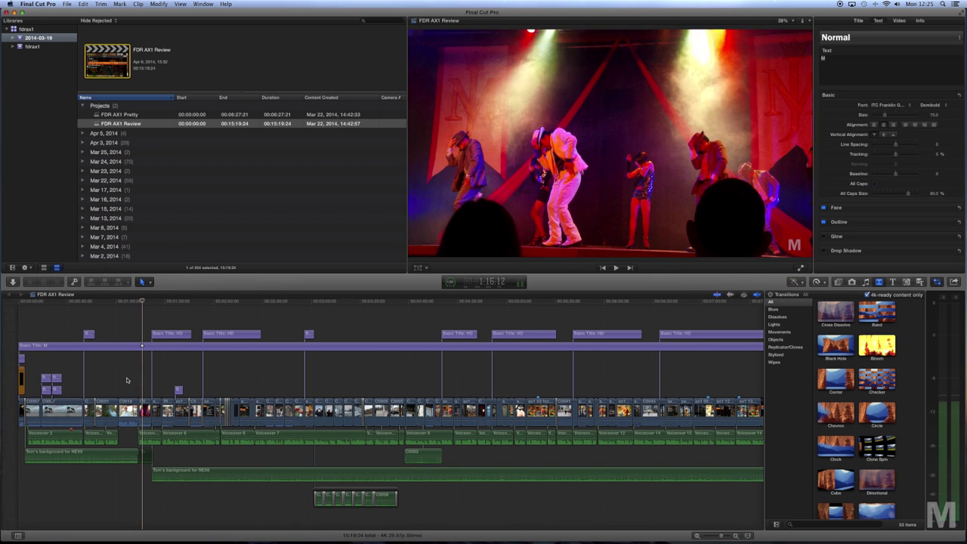
Step: Stop playback and reveal the timeline's duck clip C0023 in the browser
key("space")
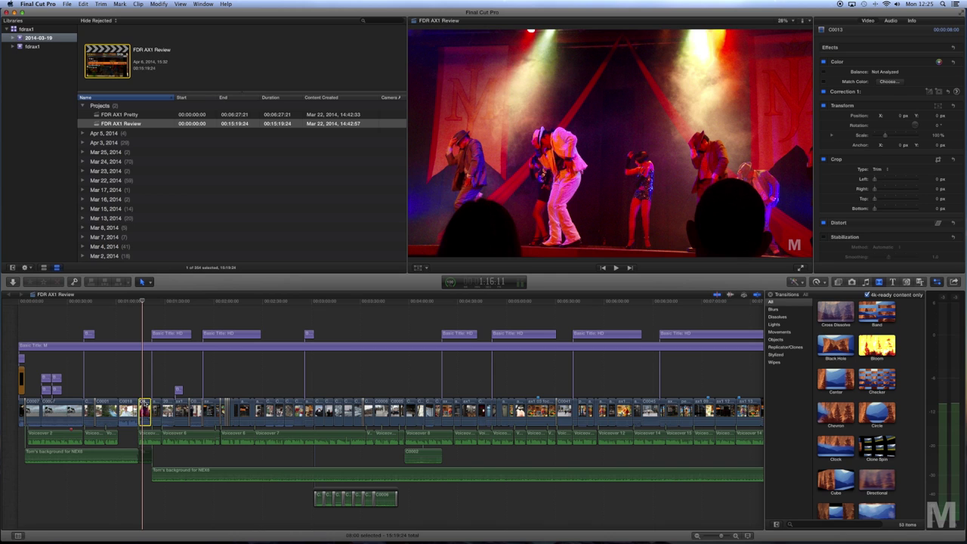
right_click(147, 400)
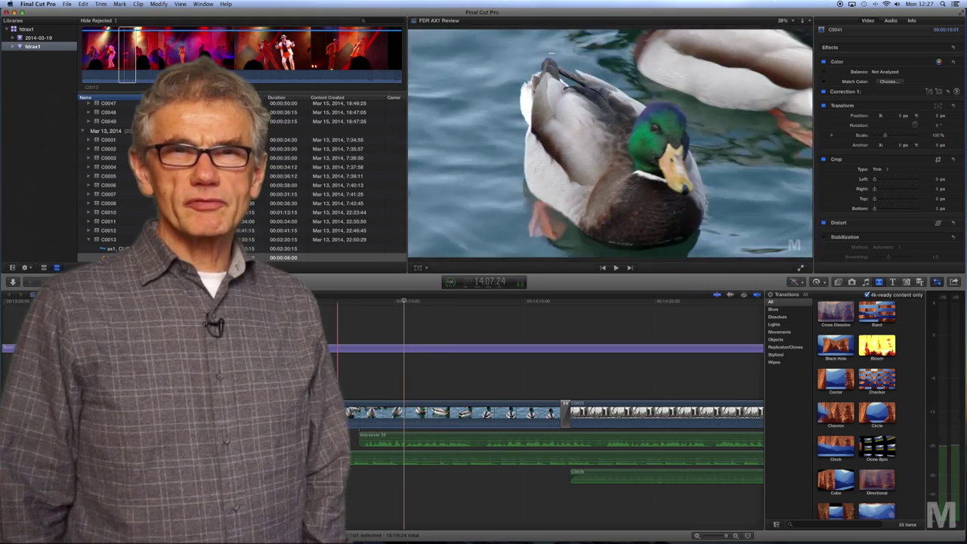
right_click(349, 412)
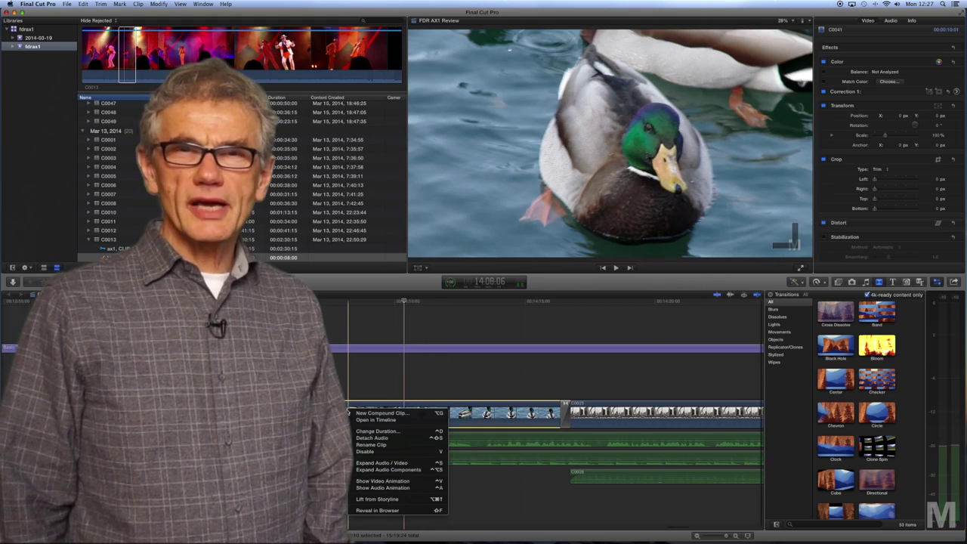
left_click(373, 510)
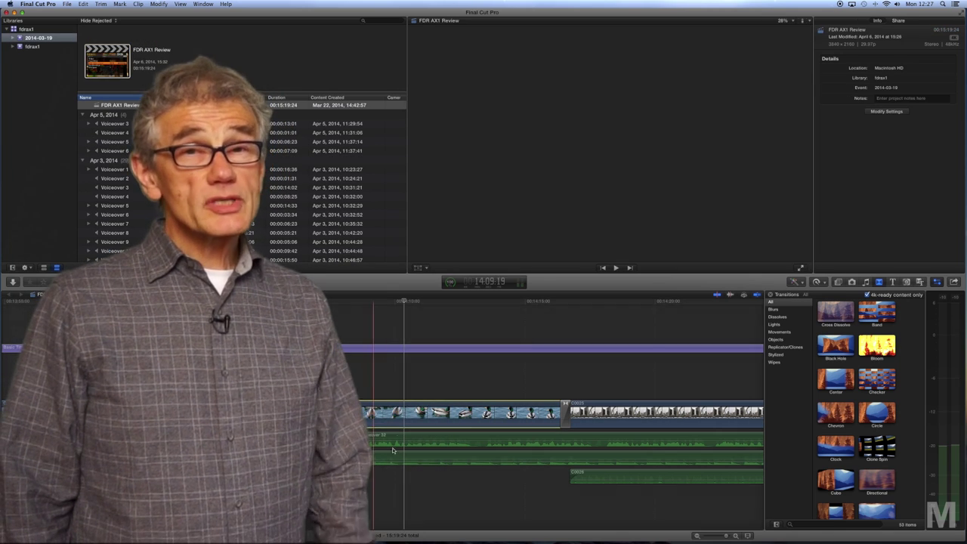
right_click(398, 421)
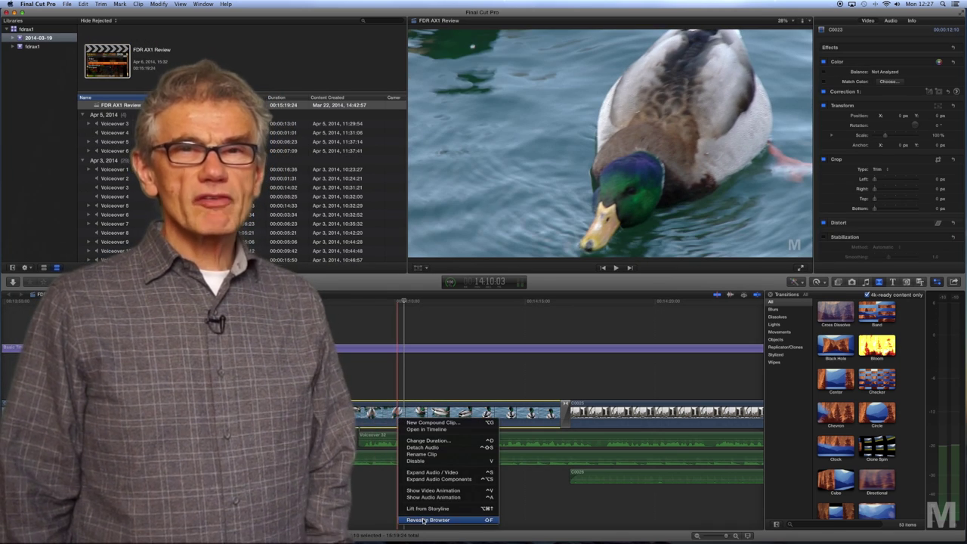
left_click(423, 519)
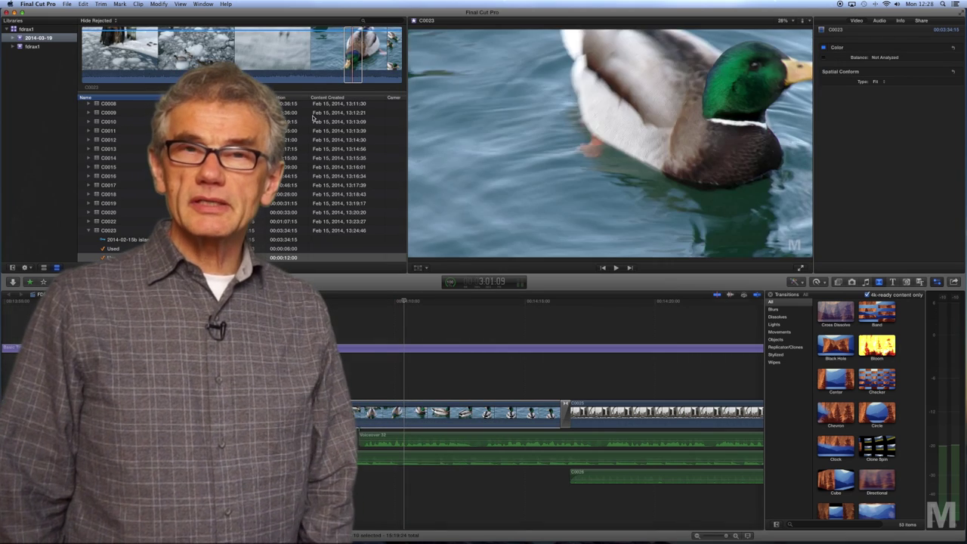
Step: Play the C0023 source footage from the browser, then select C0023 in the timeline
left_click(335, 59)
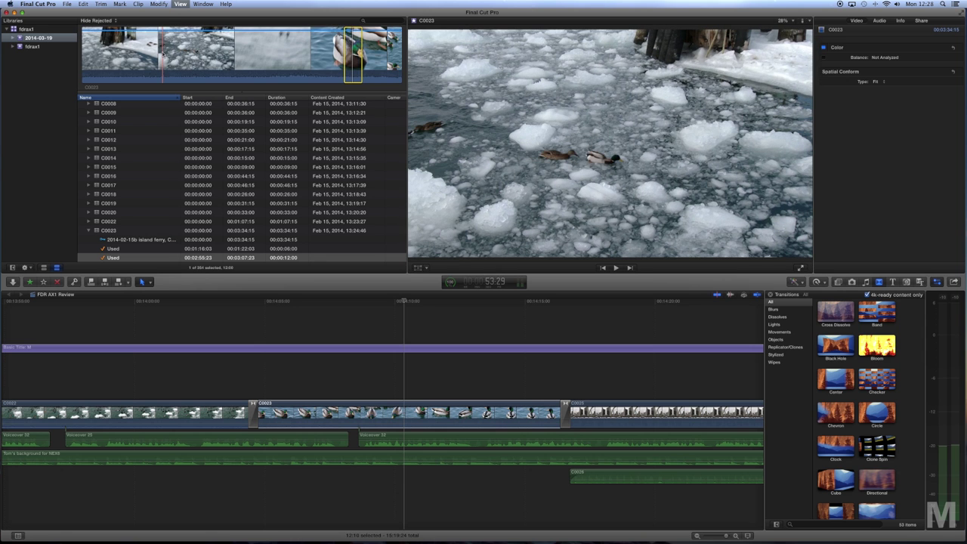
key("space")
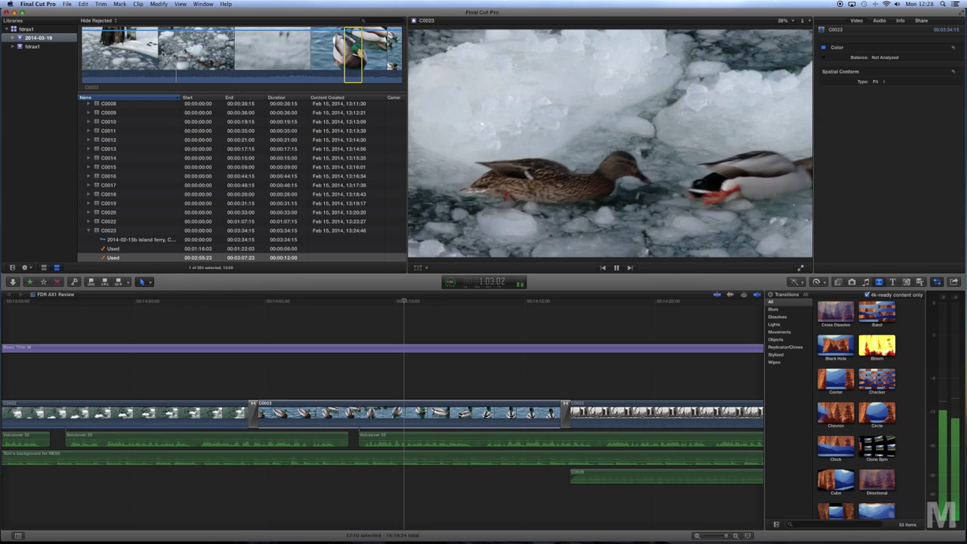
key("space")
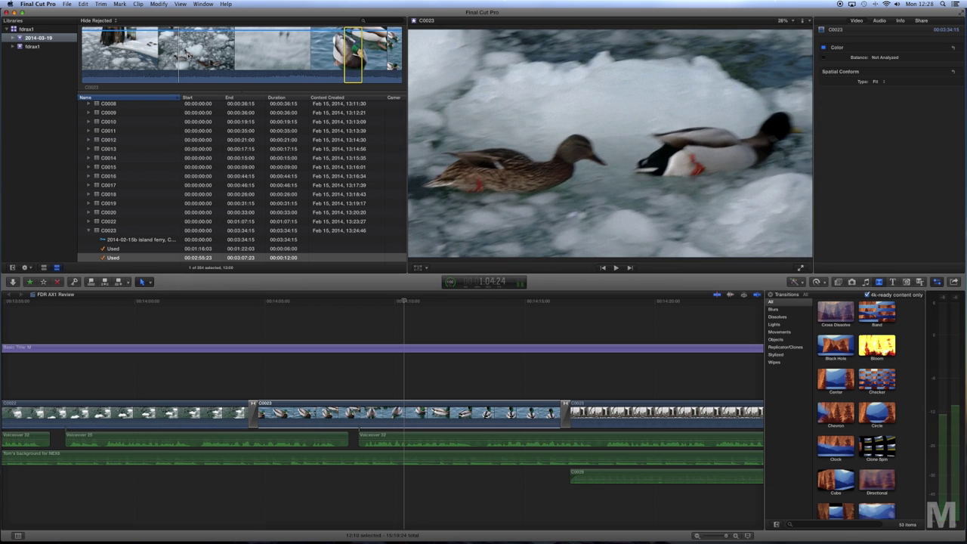
left_click(411, 409)
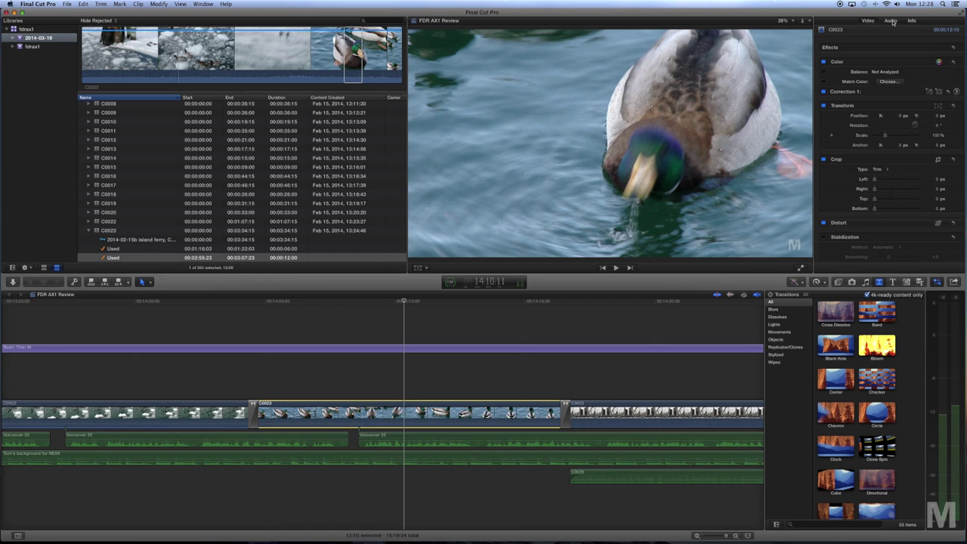
Step: Open Correction 1 and compare the duck clip in the histogram, vectorscope and luma waveform
left_click(957, 92)
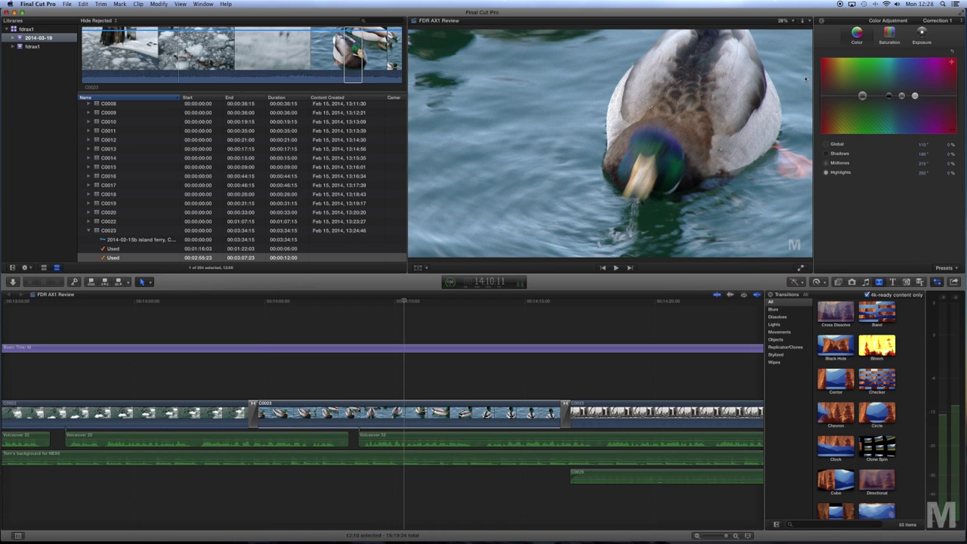
key("super+7")
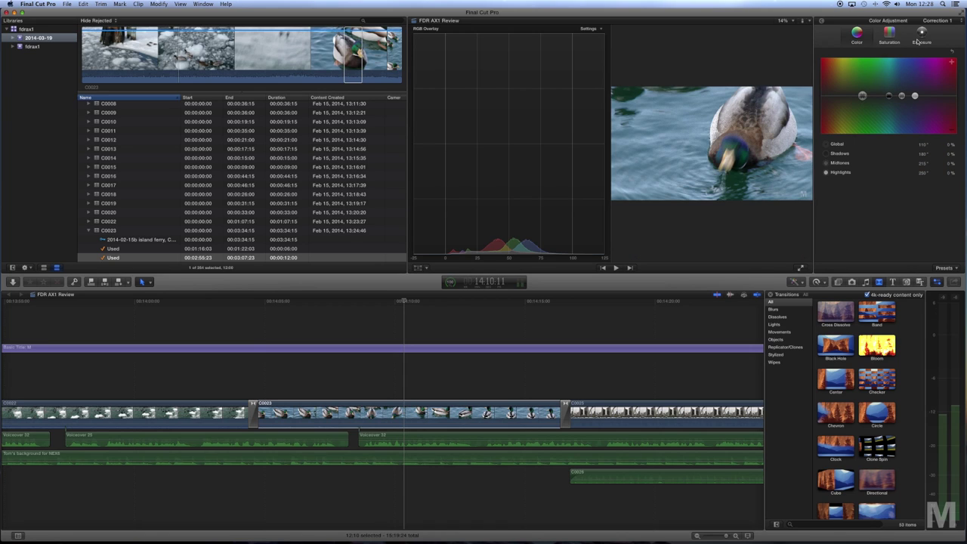
left_click(920, 35)
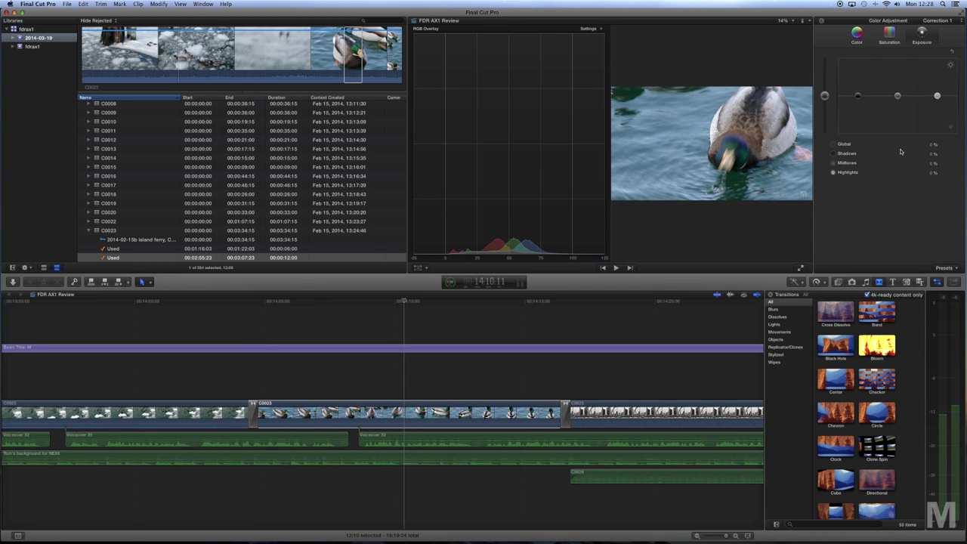
left_click(589, 30)
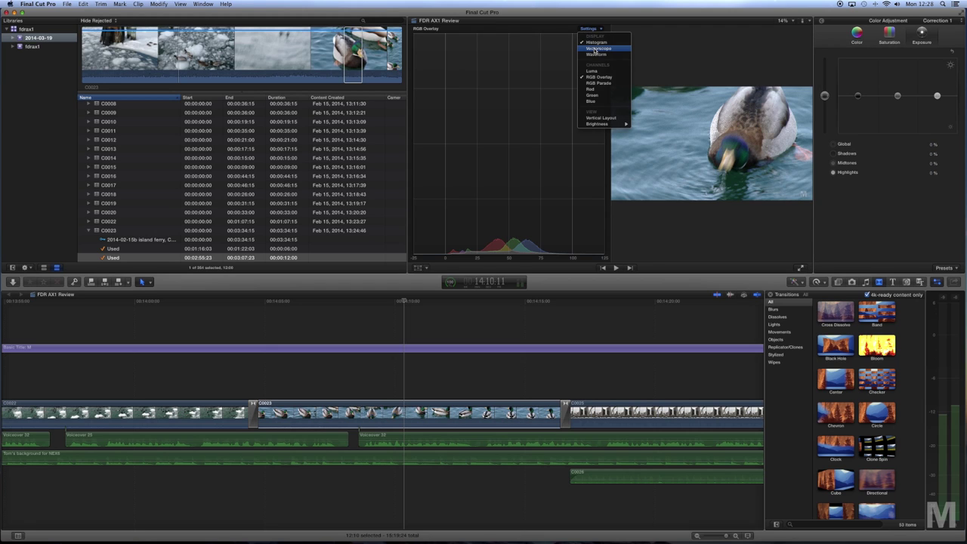
left_click(596, 49)
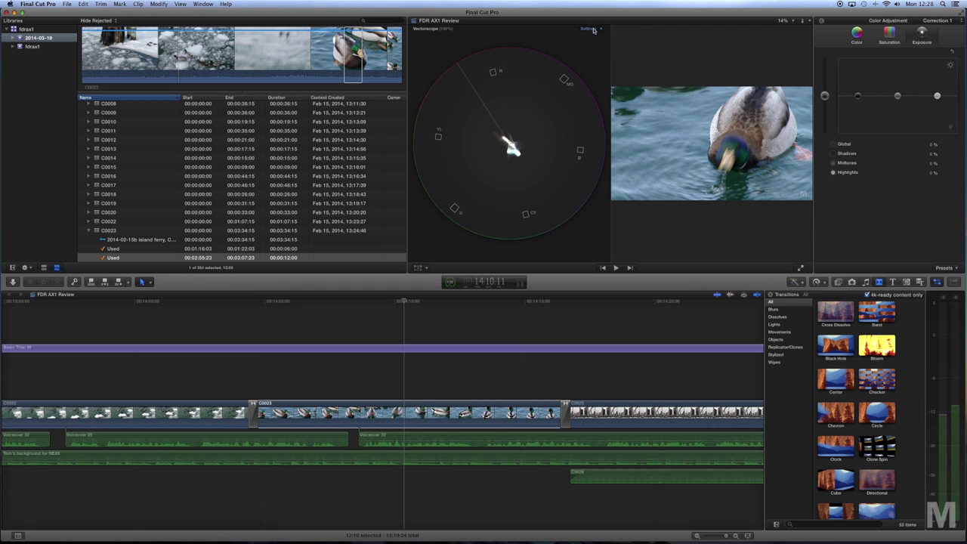
left_click(592, 30)
left_click(596, 55)
left_click(593, 30)
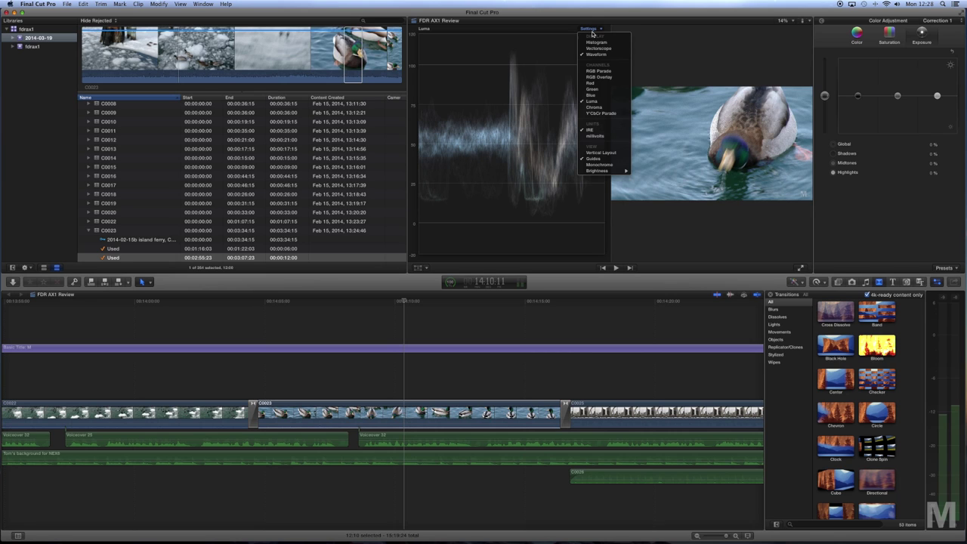
left_click(594, 43)
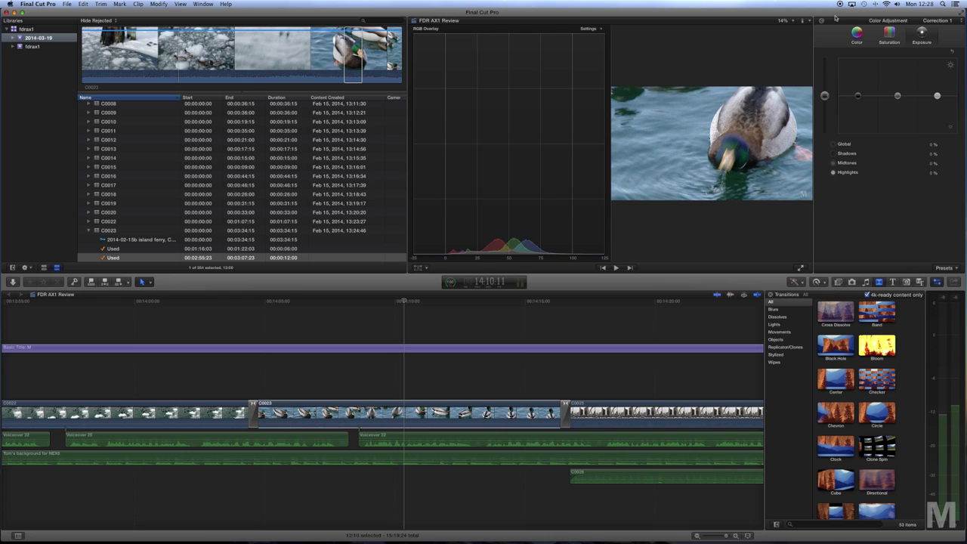
Step: Set the duck clip's global saturation to 20 percent
left_click(887, 37)
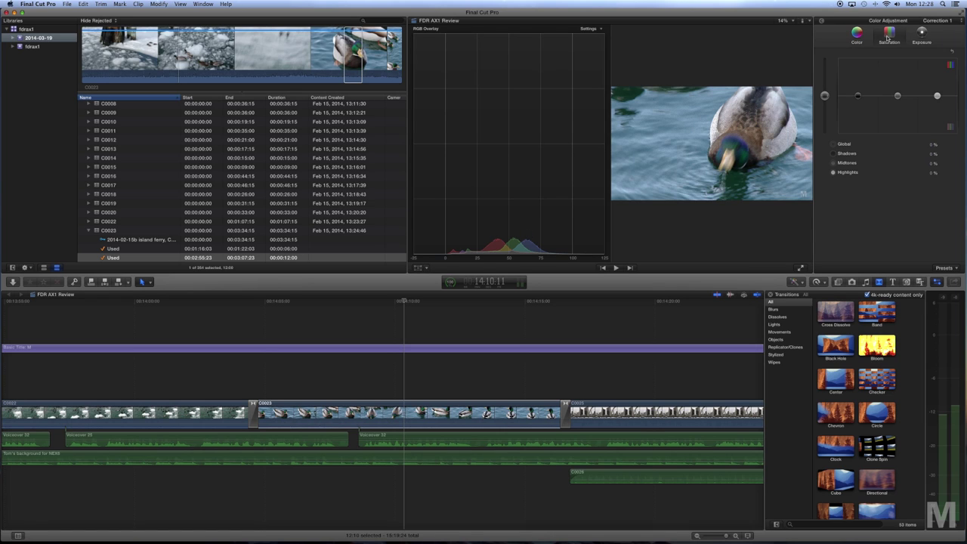
left_click(933, 145)
type("20")
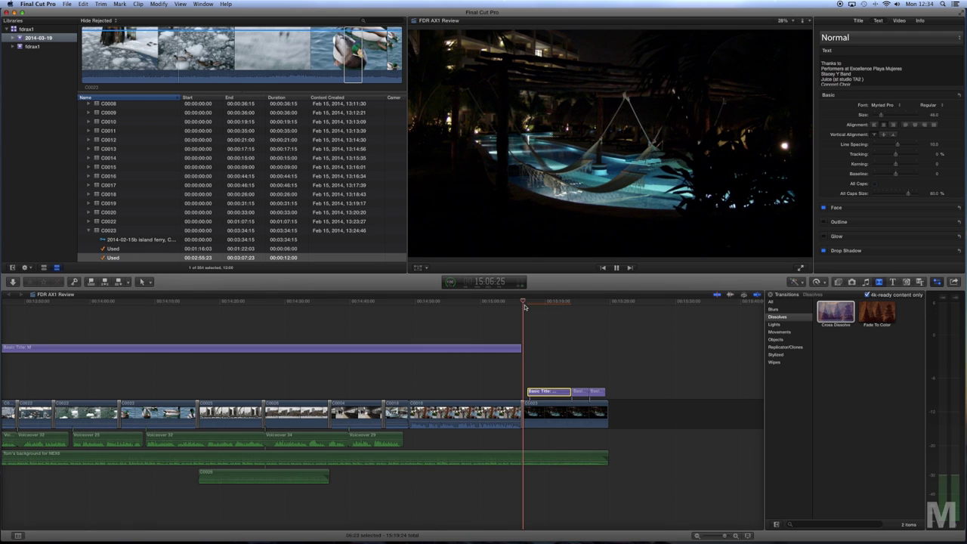
Step: Play the closing credits, glance at Activity Monitor, and show the project's share destinations
key("space")
key("space")
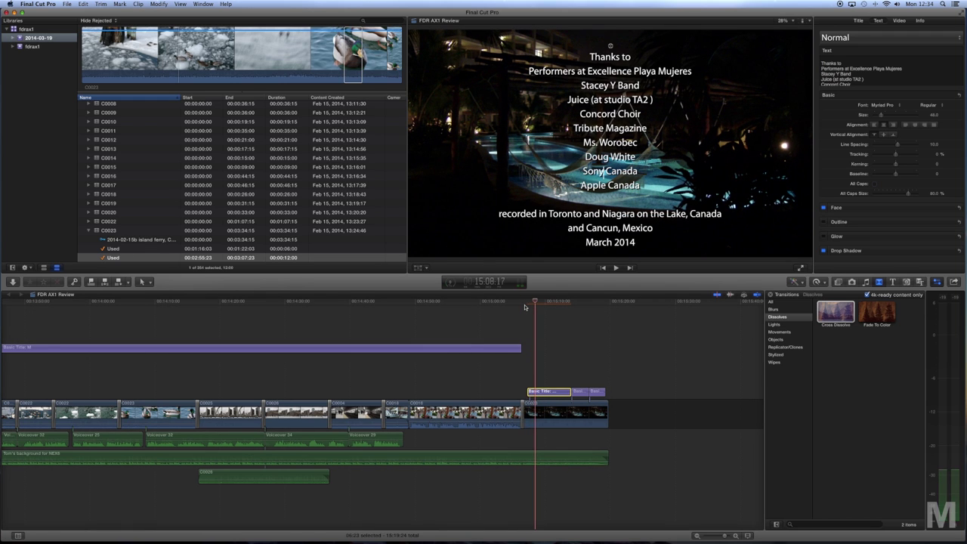
key("super+Tab")
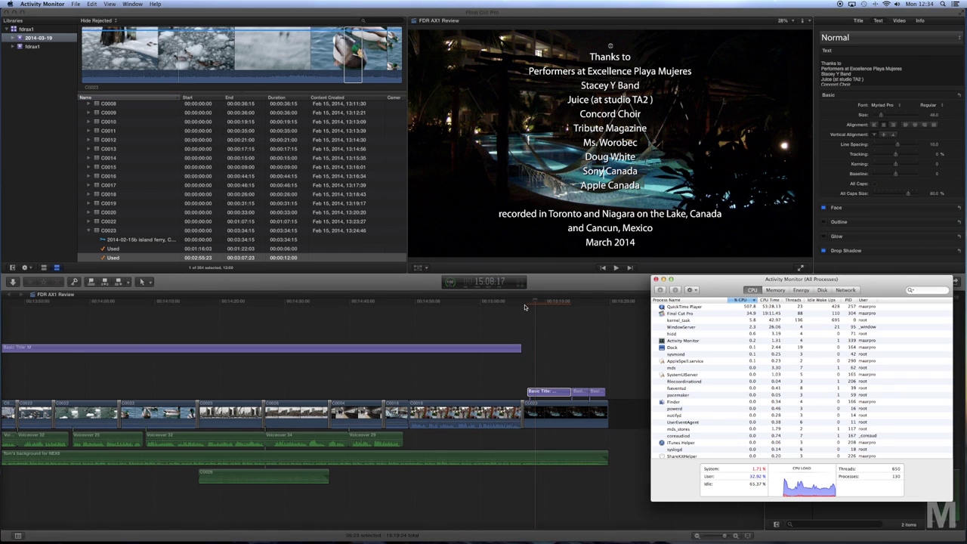
left_click(954, 282)
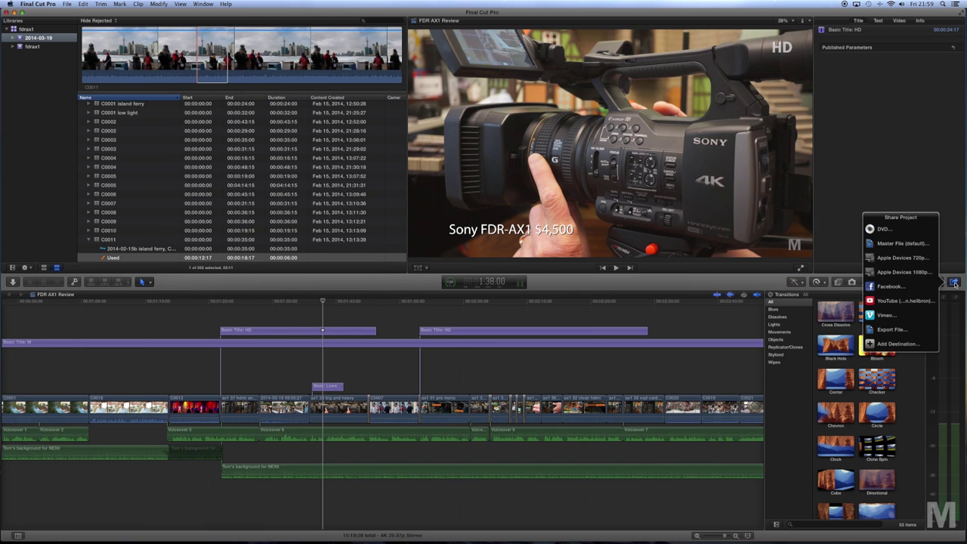
Step: Check the 3840 x 2160 Master File settings, then the YouTube settings, and switch to Activity Monitor
left_click(900, 243)
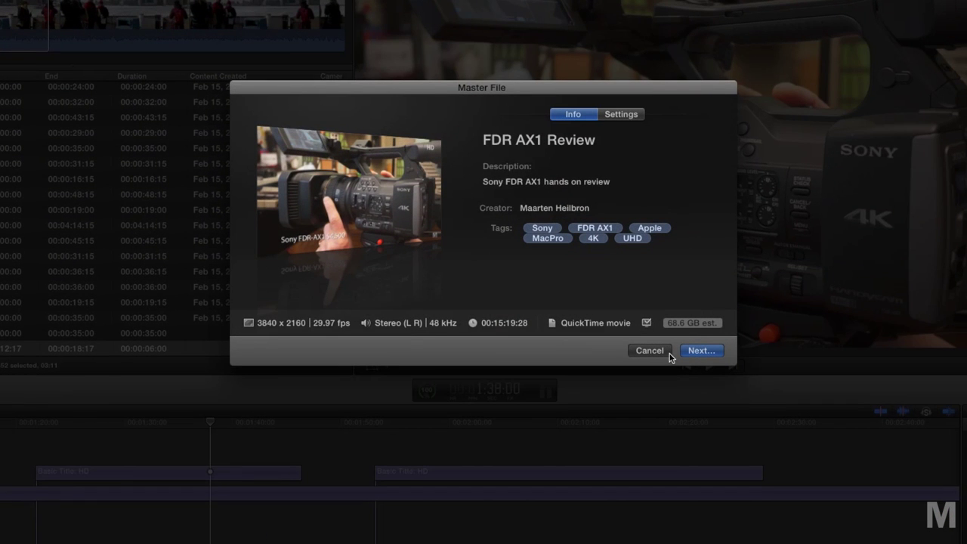
left_click(632, 115)
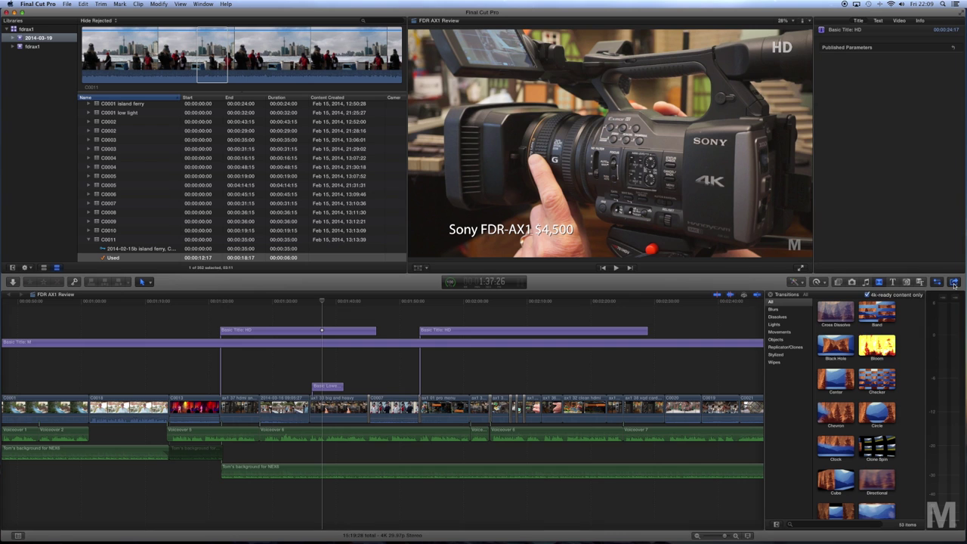
left_click(955, 282)
left_click(911, 301)
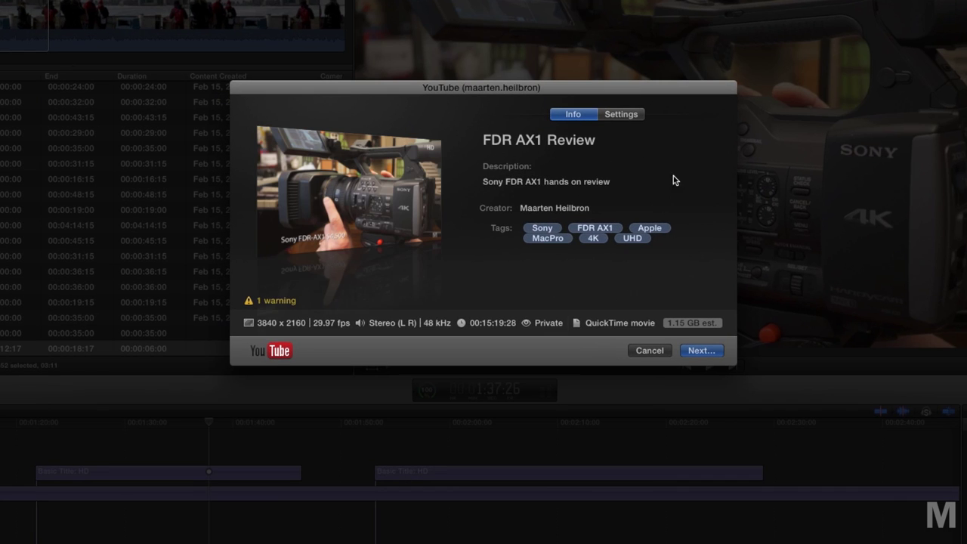
left_click(609, 115)
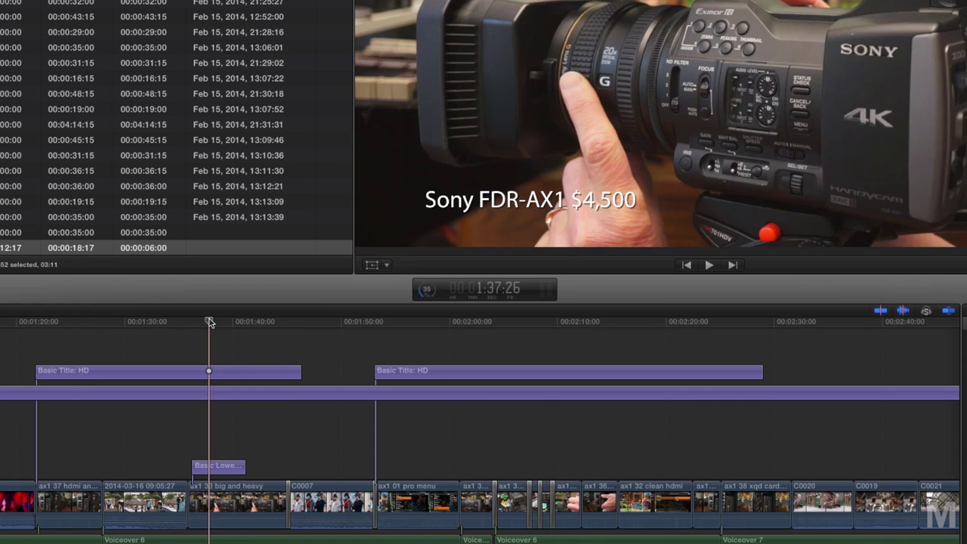
key("super+Tab")
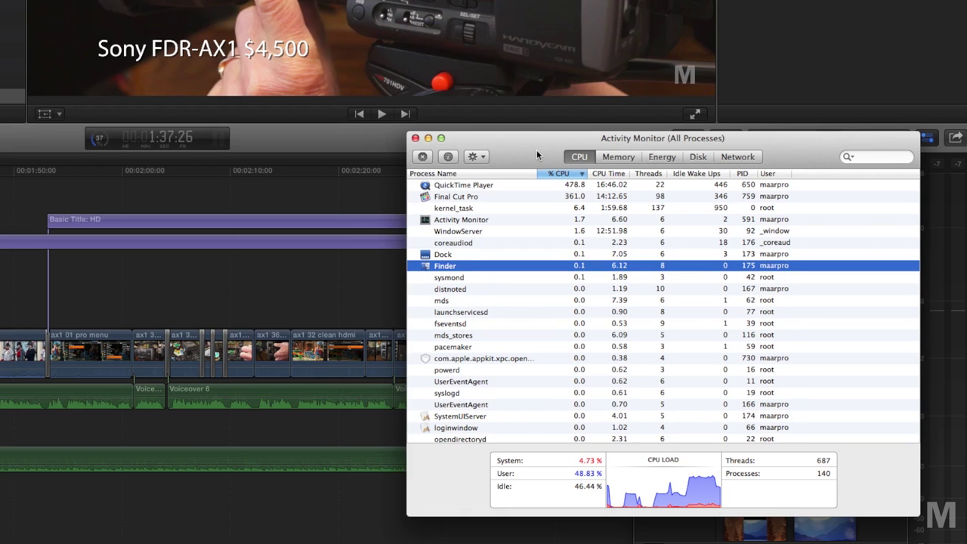
Step: Switch Activity Monitor to the Memory view to list processes by memory use
left_click(615, 156)
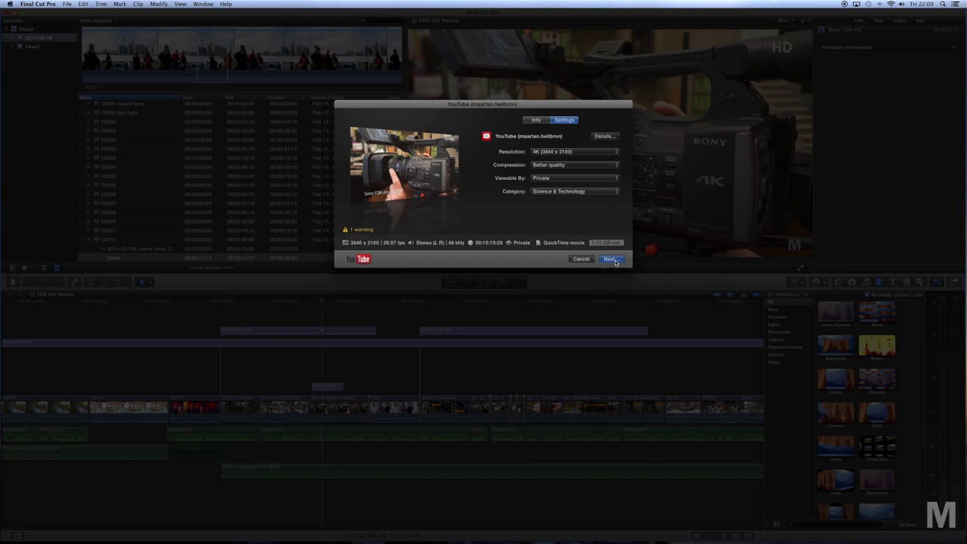
Step: Accept the YouTube terms to publish the private 4K upload, then view disk activity in Activity Monitor
left_click(612, 259)
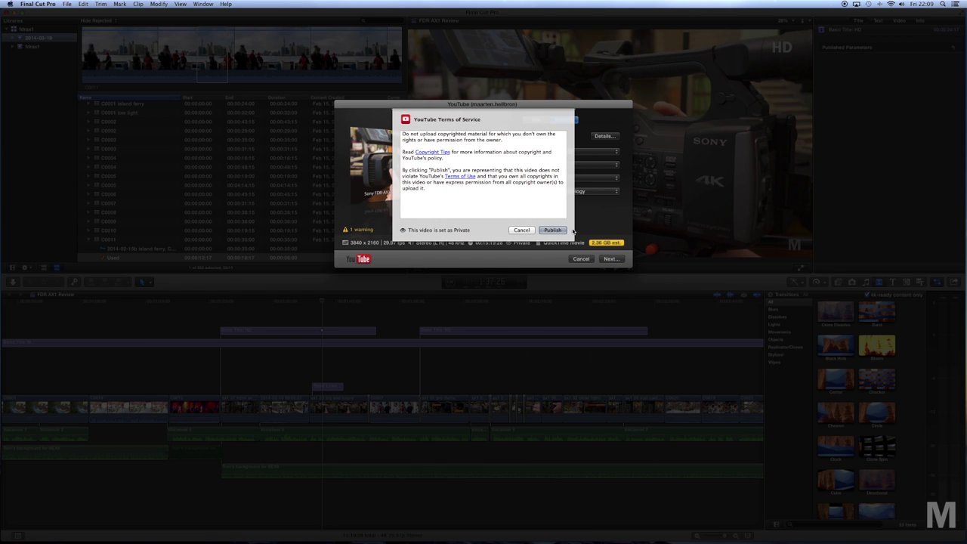
left_click(552, 231)
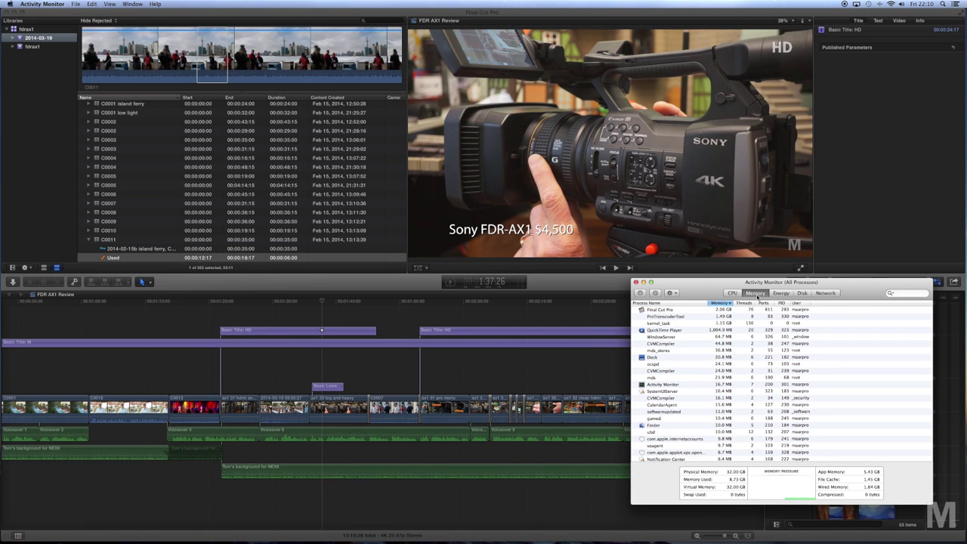
left_click(802, 293)
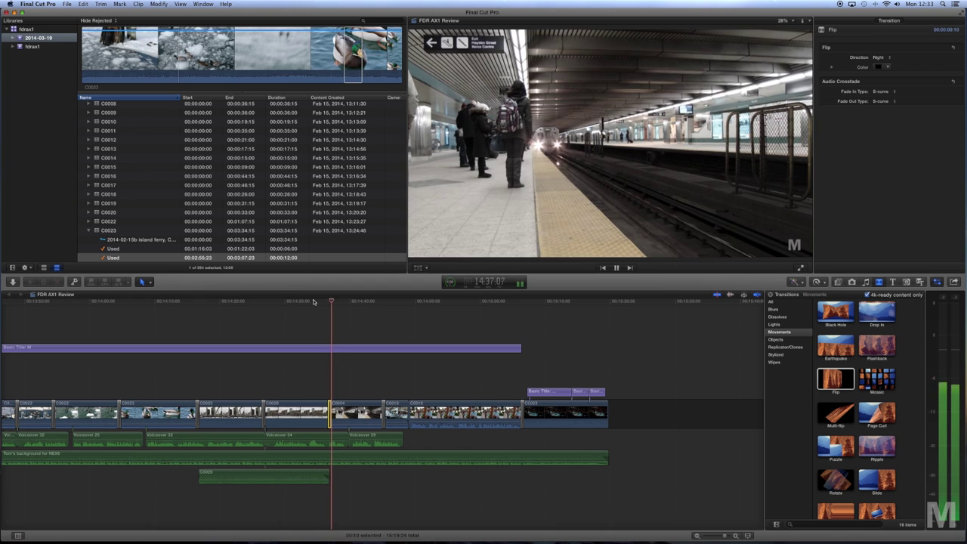
Step: Replay the Flip transition from the skating shot, stopping in the subway shot
key("space")
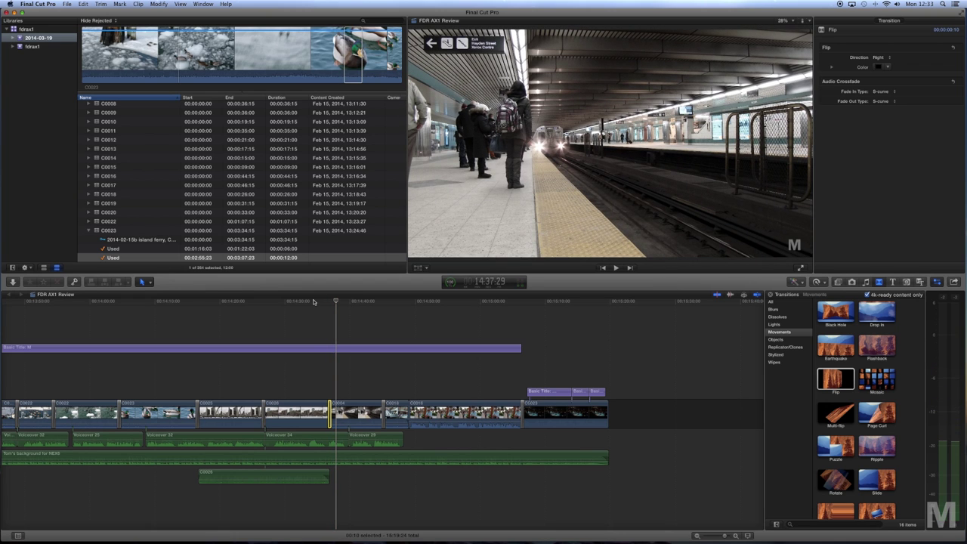
key("shift+slash")
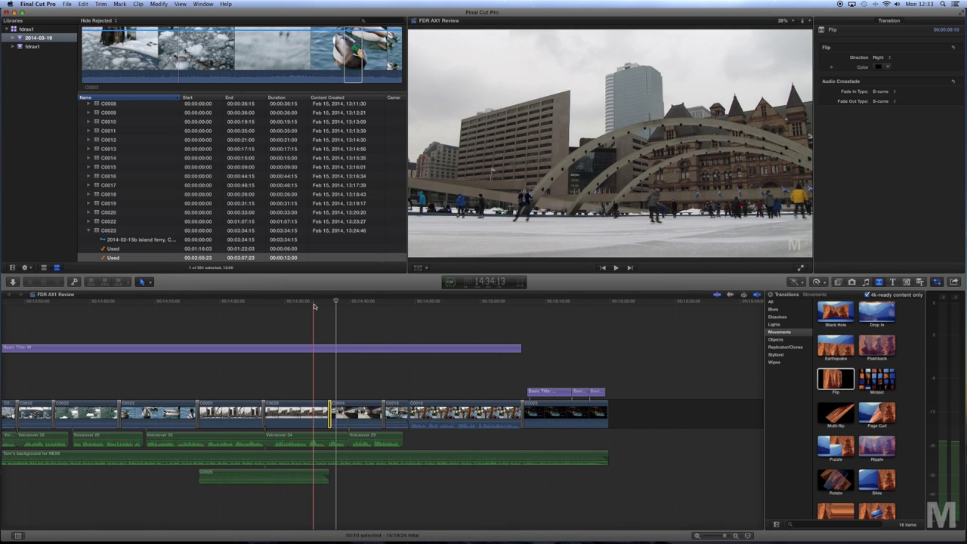
key("space")
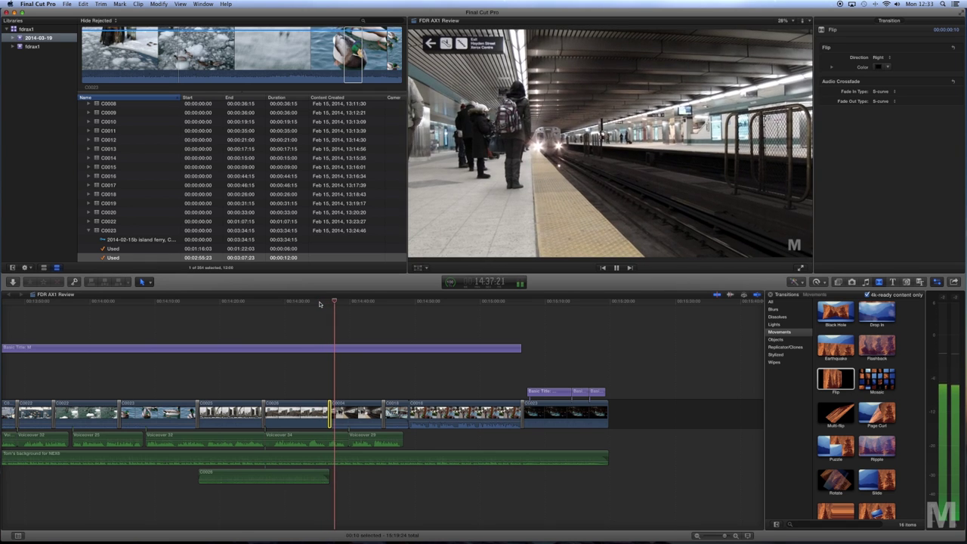
key("space")
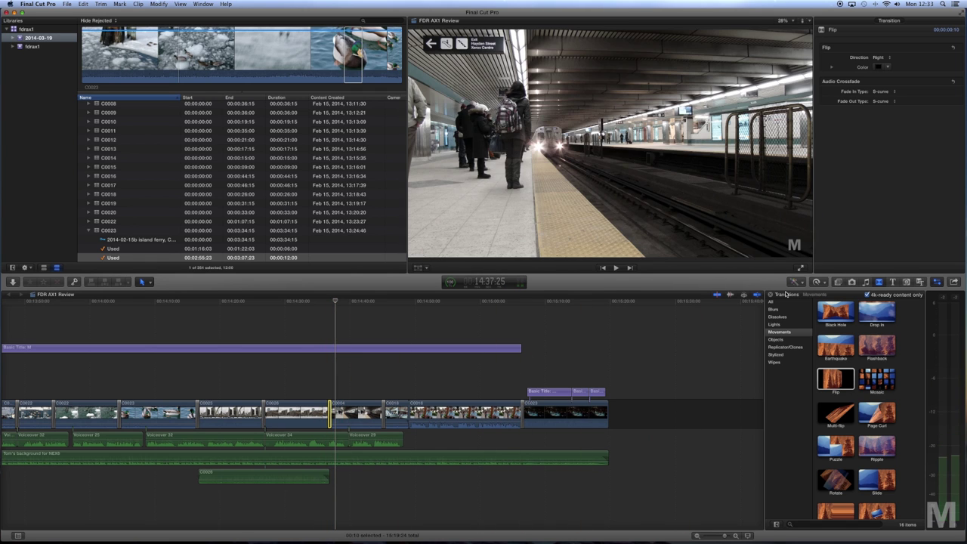
Step: Swap the Flip for Cross Dissolve from the Dissolves list, preview it, then switch to Activity Monitor
left_click(782, 317)
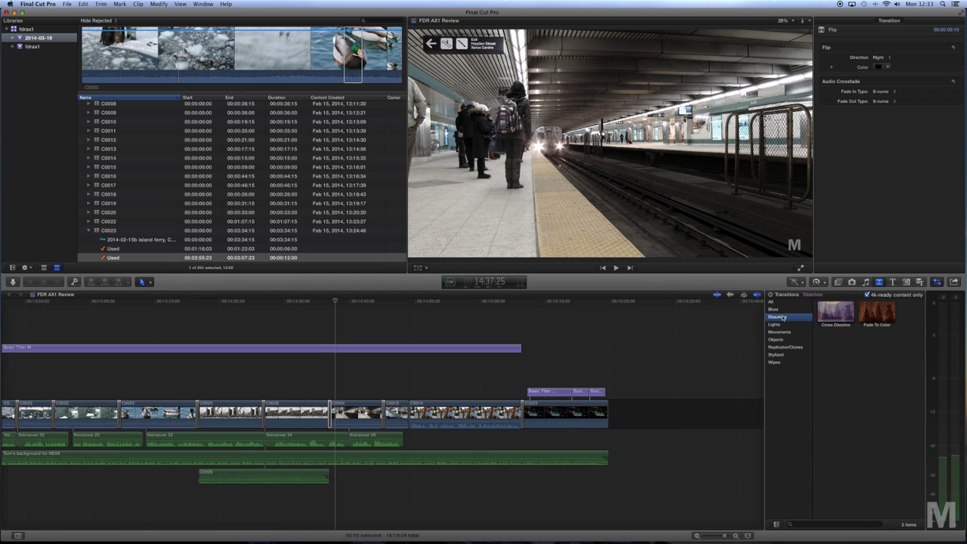
double_click(837, 315)
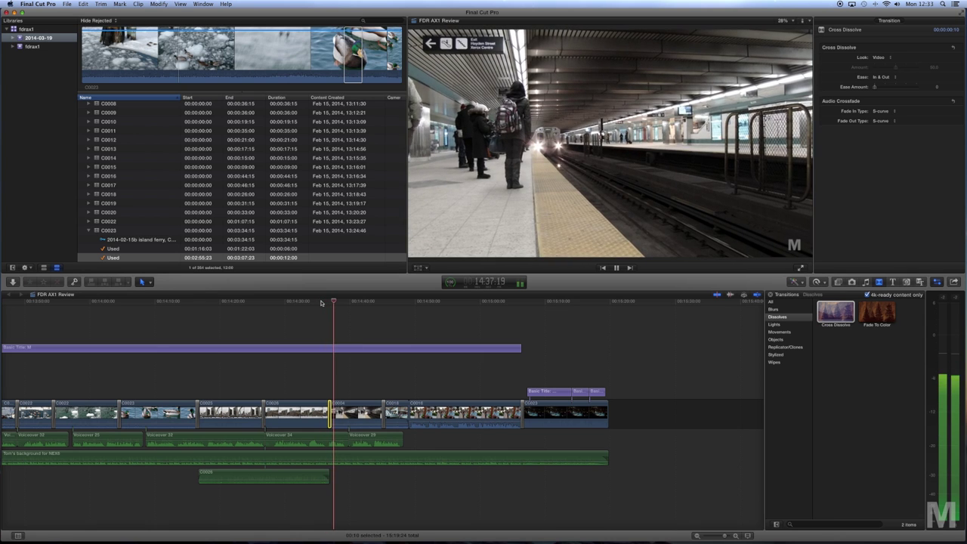
key("space")
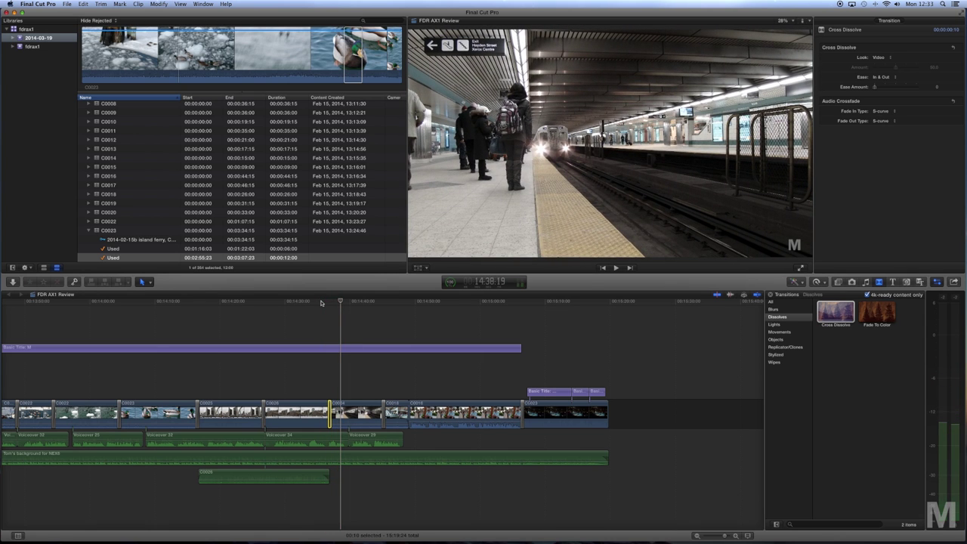
key("super+Tab")
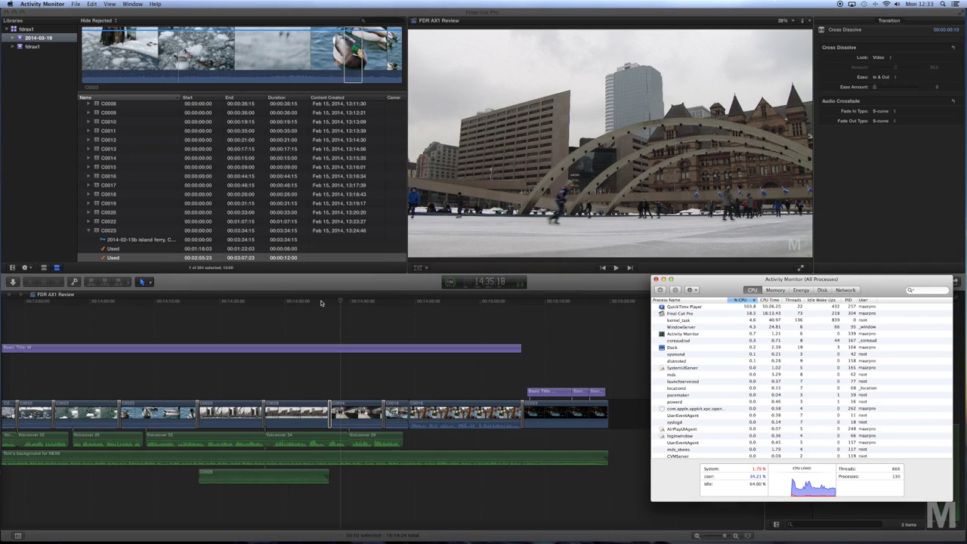